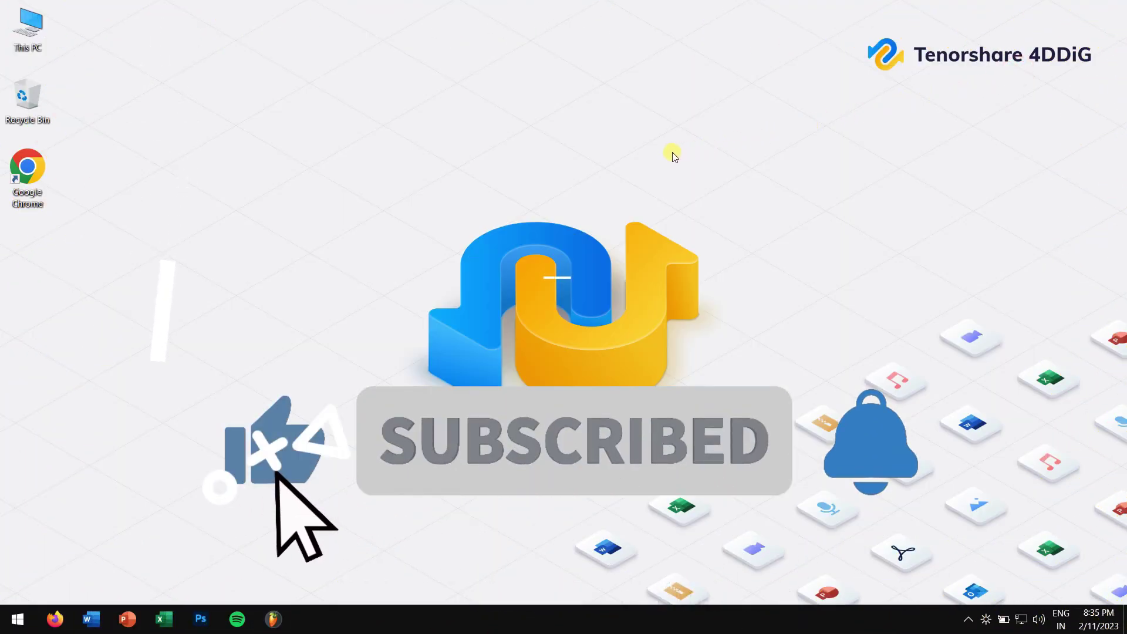
Step: Refresh the desktop, delete all five Bookmarks-bar bookmarks, and close the bookmarks window
right_click(669, 152)
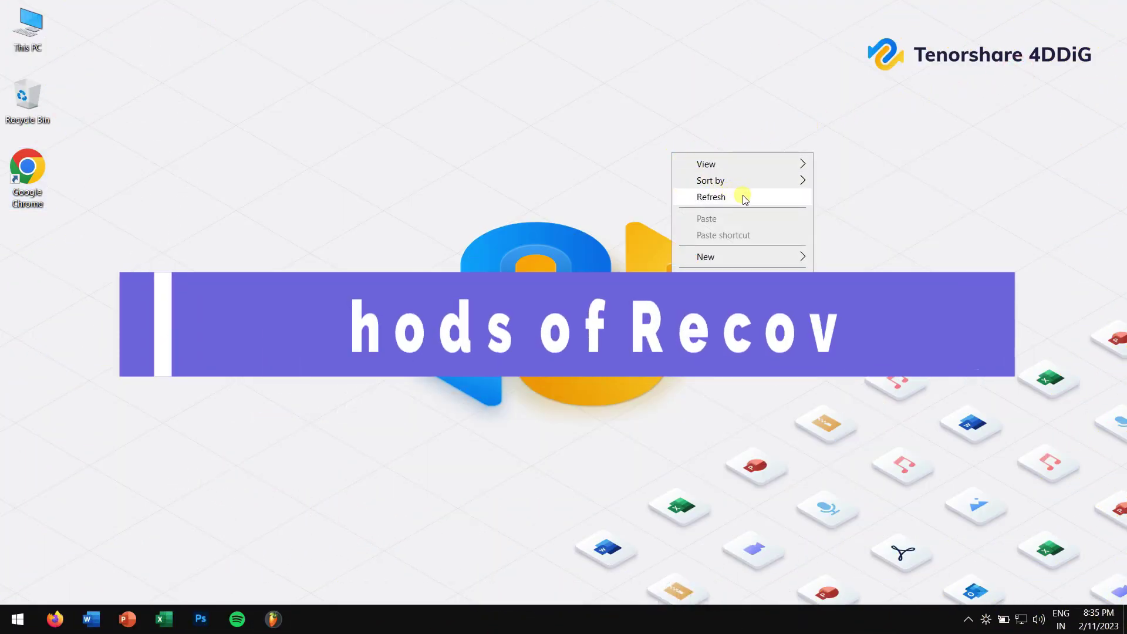
click(745, 197)
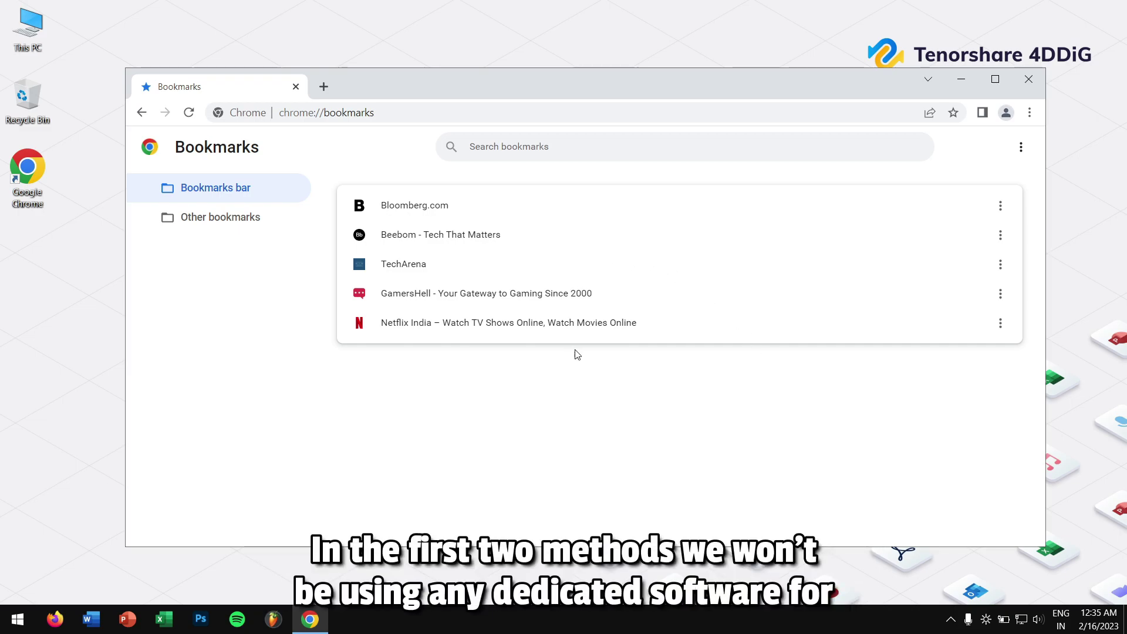
key(ctrl+a)
key(Delete)
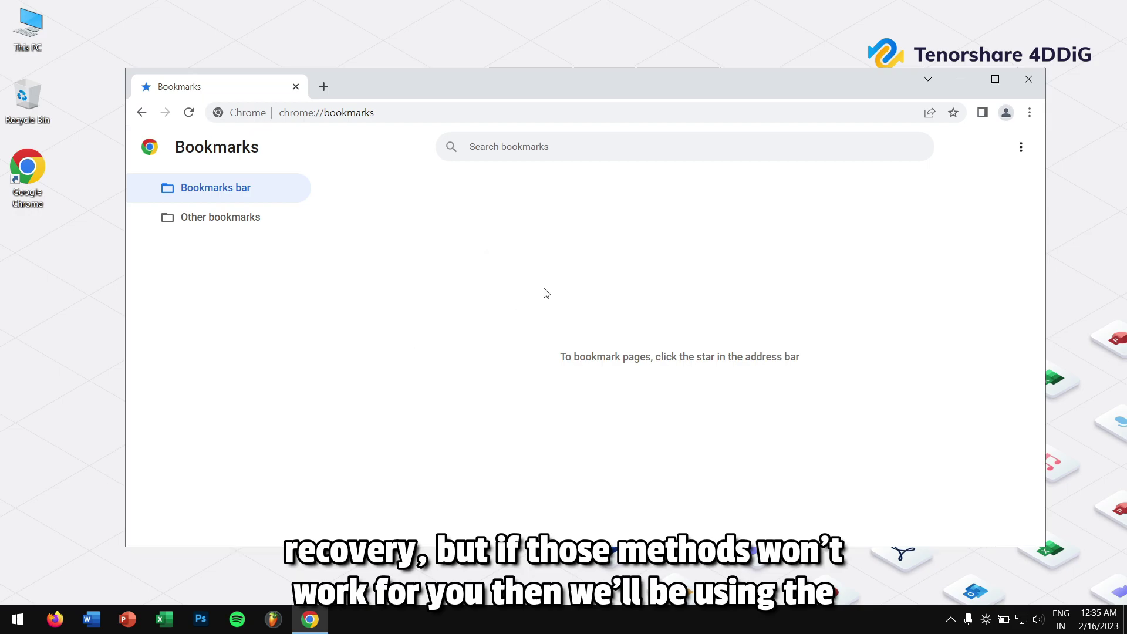
click(1030, 76)
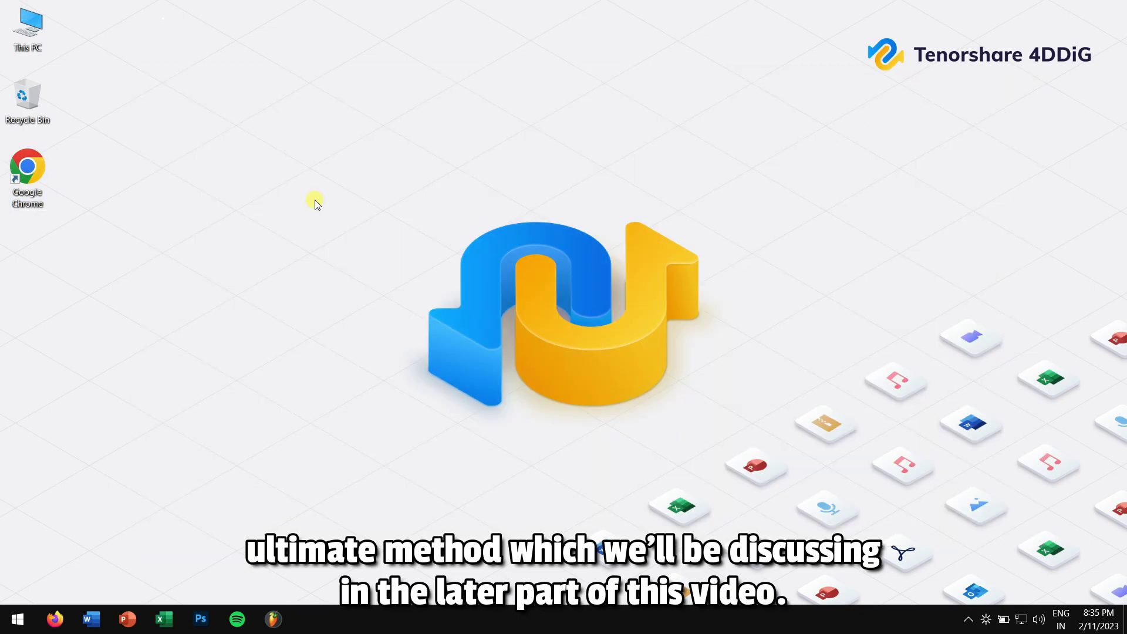
Step: Reopen Chrome's bookmark manager and undo the deletion, restoring all five bookmarks
mouse_move(243, 117)
mouse_down()
mouse_move(576, 273)
mouse_move(720, 401)
mouse_move(749, 411)
mouse_up()
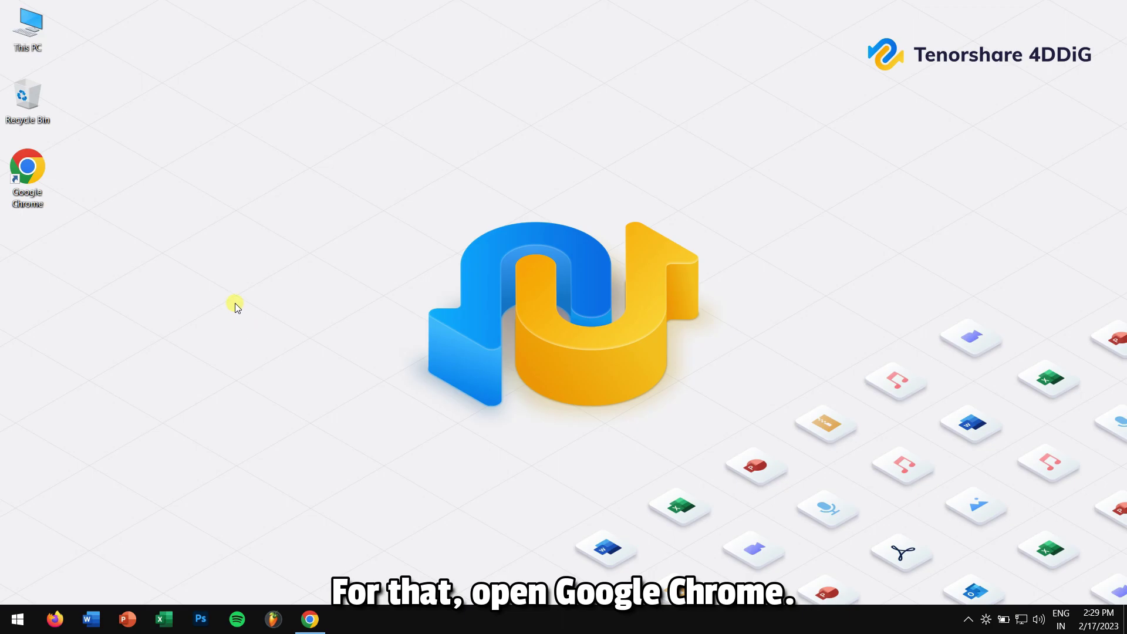
click(304, 615)
click(282, 323)
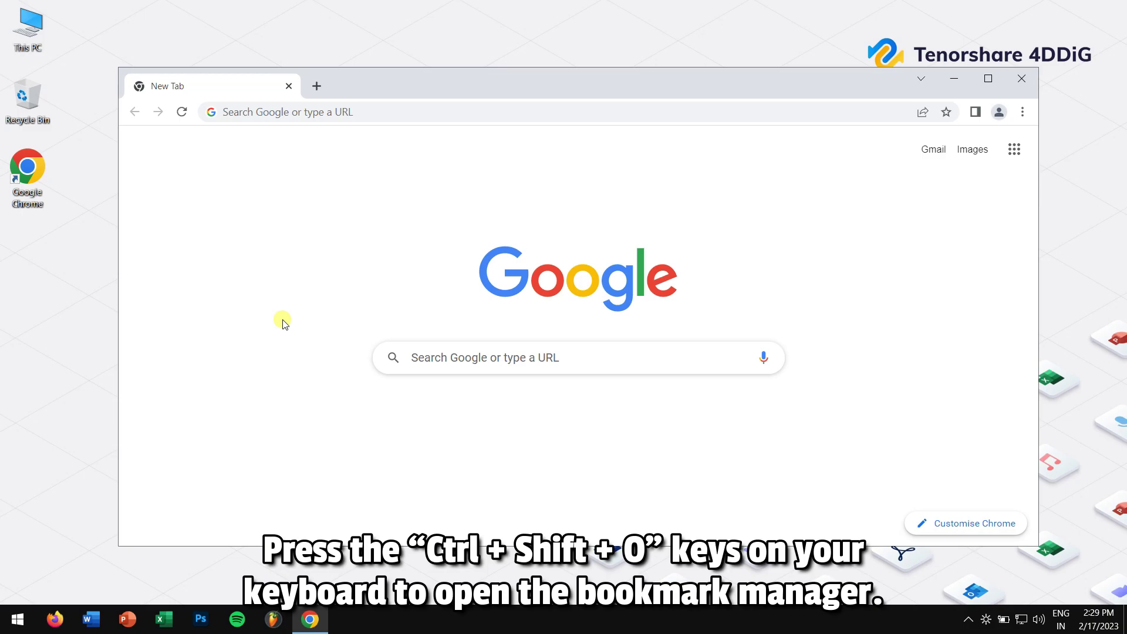
key(ctrl+shift+o)
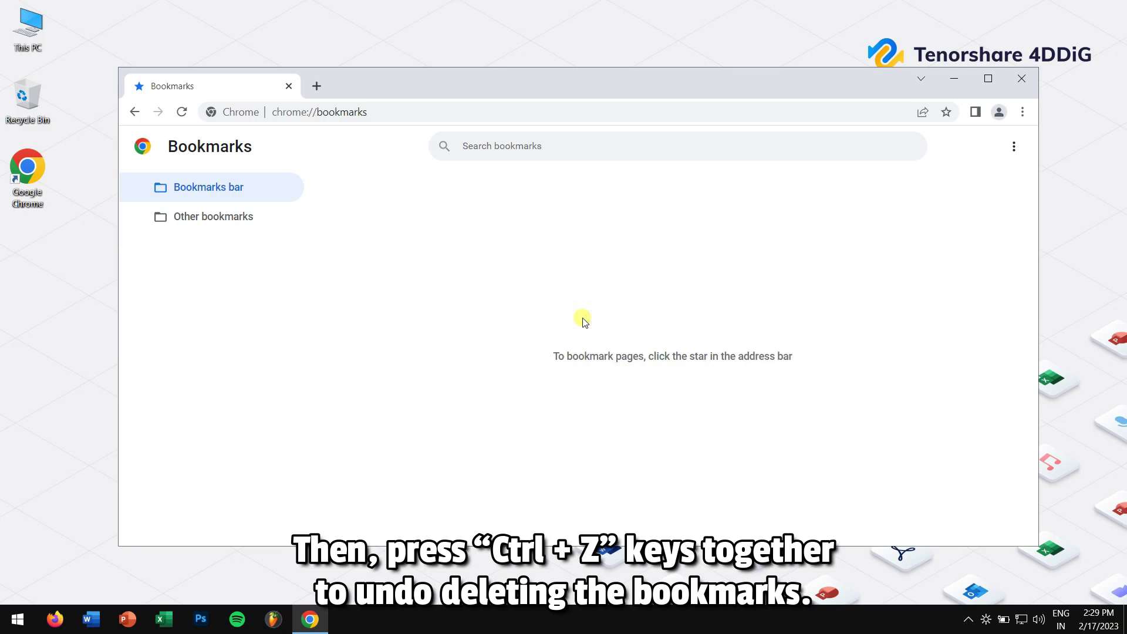
key(ctrl+z)
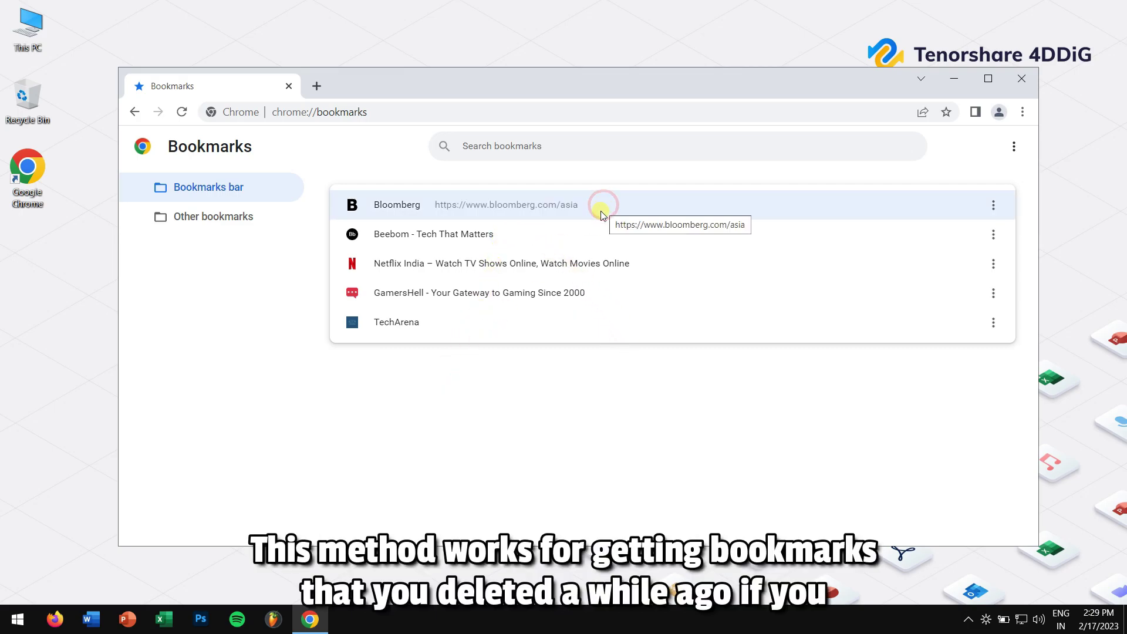
click(579, 237)
click(500, 368)
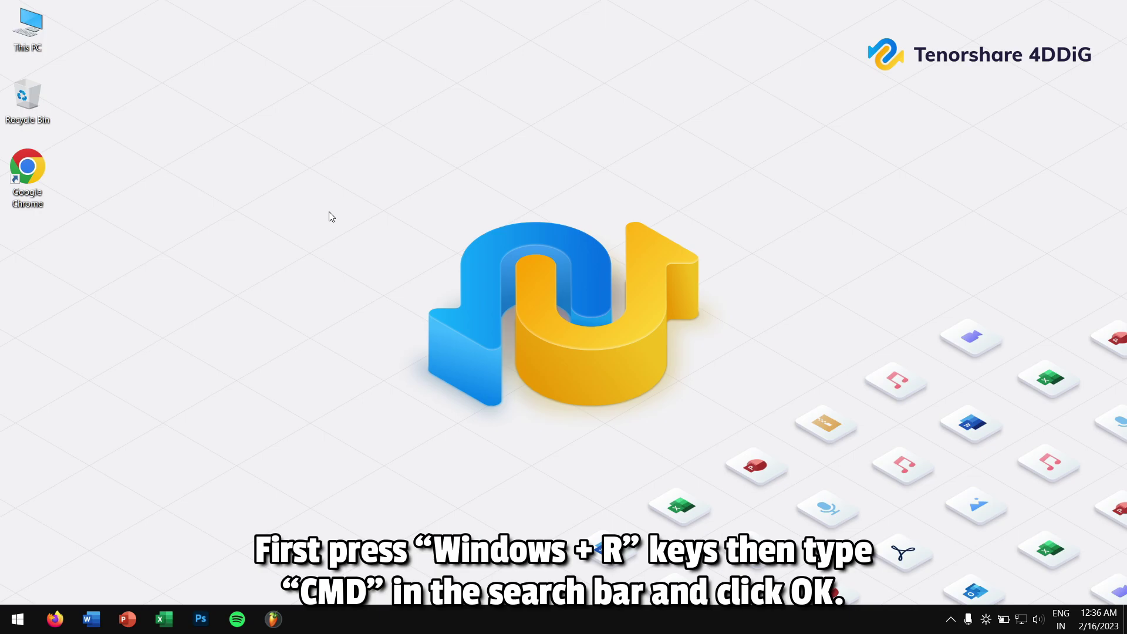
Step: Run ipconfig /displaydns in Command Prompt to list cached DNS records
key(super+r)
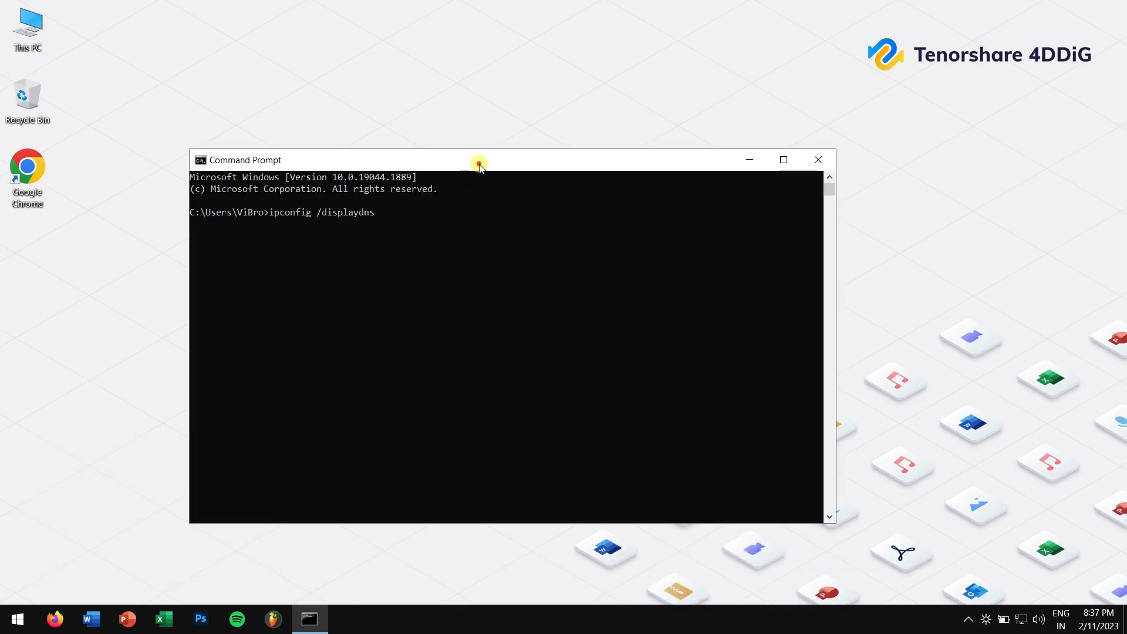
drag(478, 162, 449, 94)
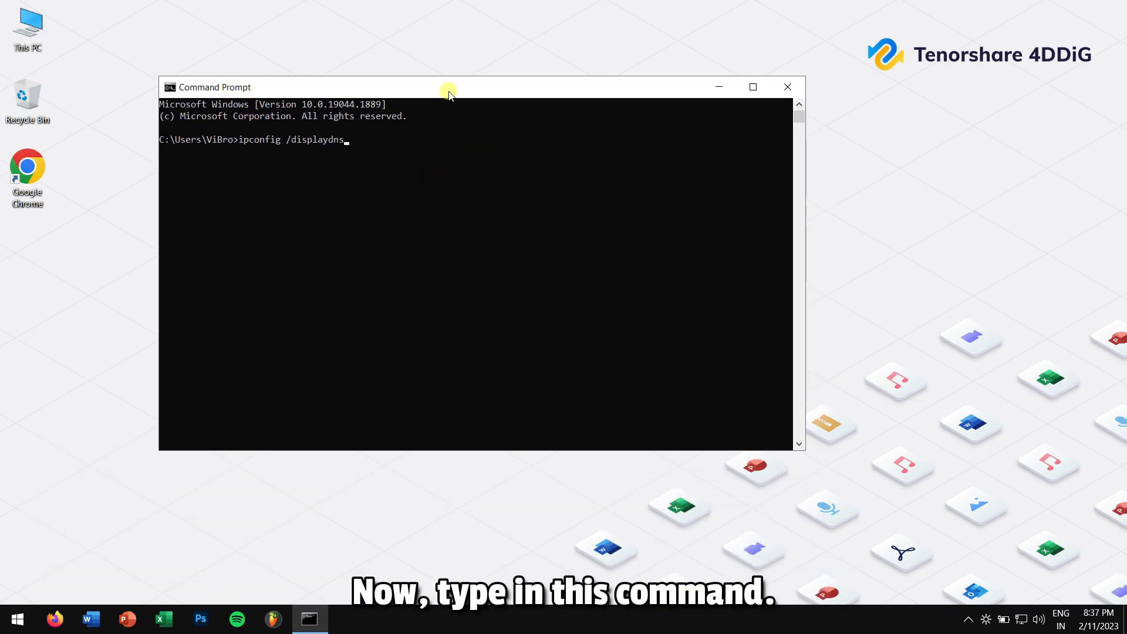
key(Return)
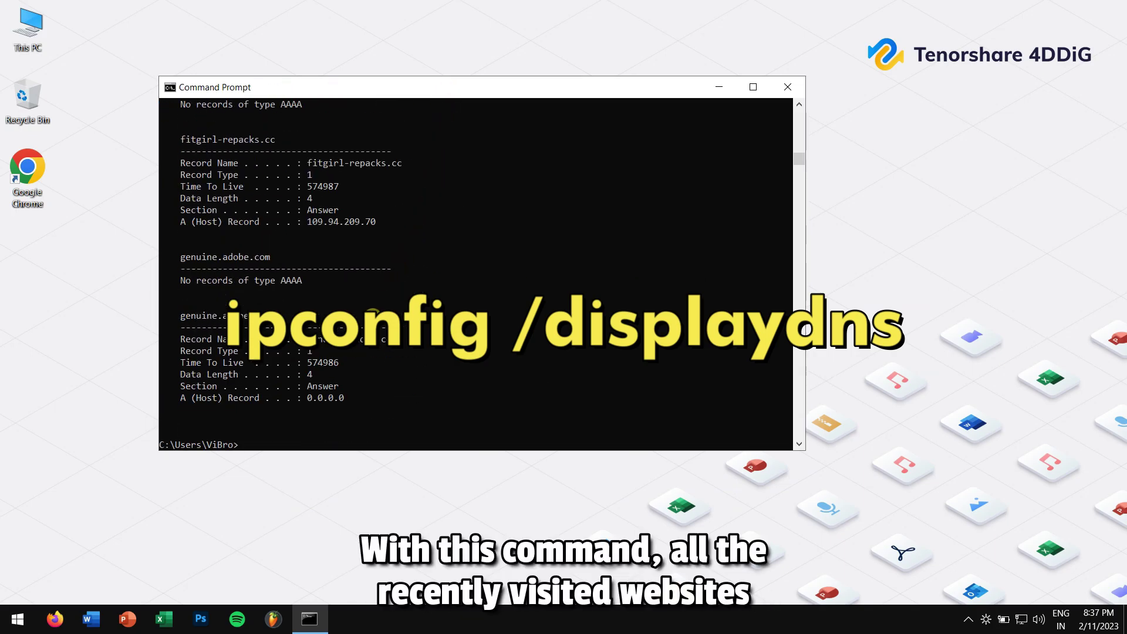
scroll(373, 311, up, 5)
scroll(373, 311, up, 5)
scroll(374, 311, up, 2)
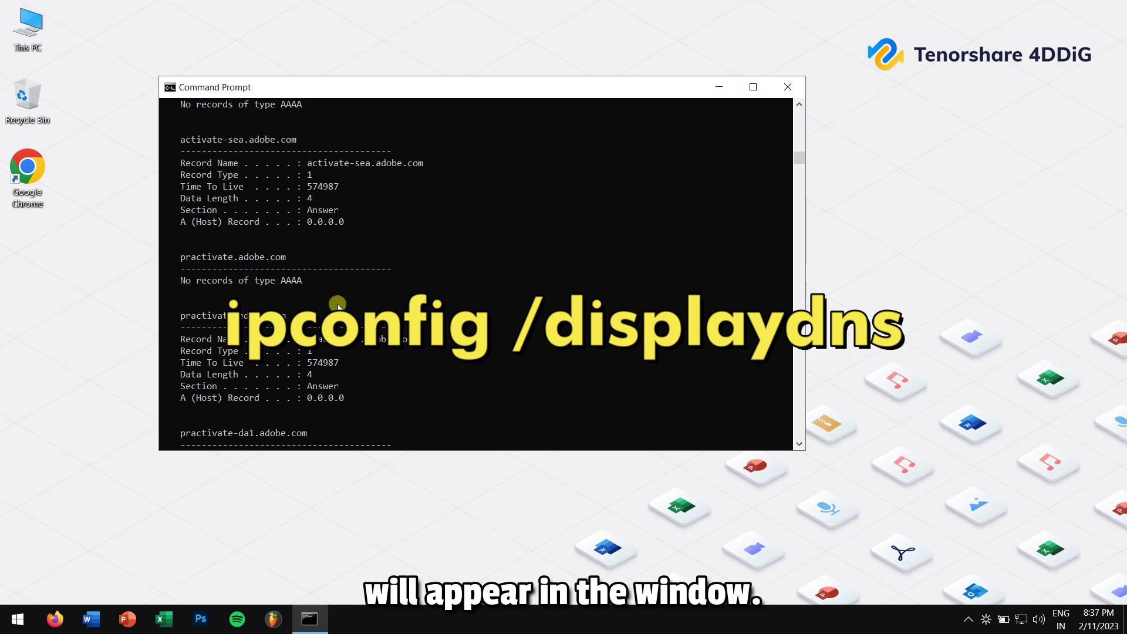
scroll(334, 304, up, 3)
drag(297, 315, 229, 320)
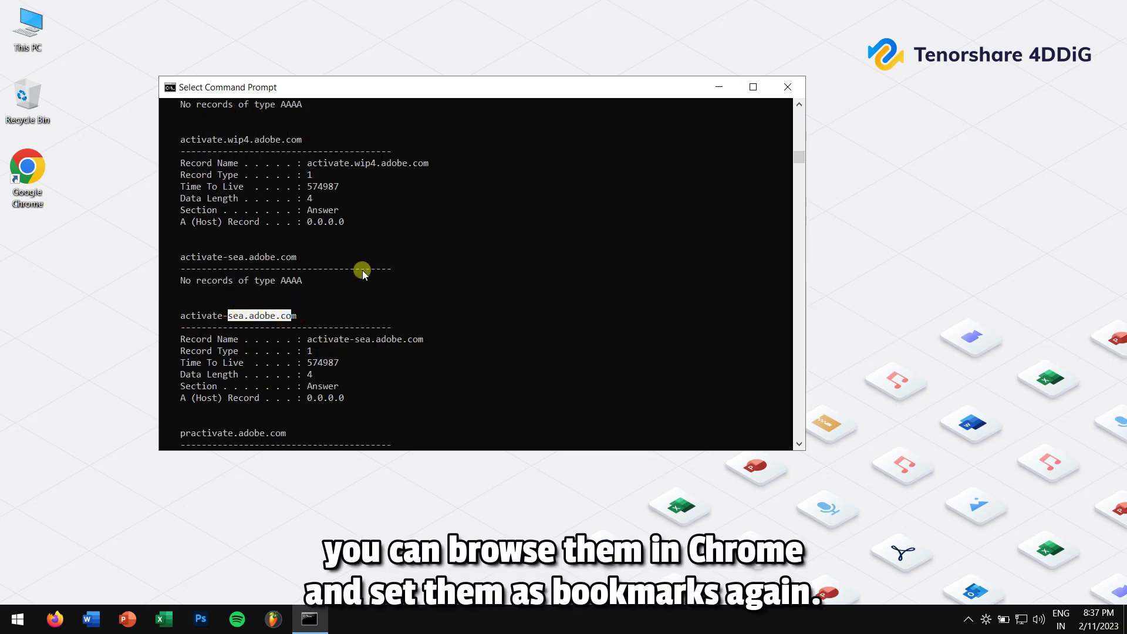
scroll(363, 271, up, 4)
drag(310, 280, 193, 282)
scroll(330, 284, up, 3)
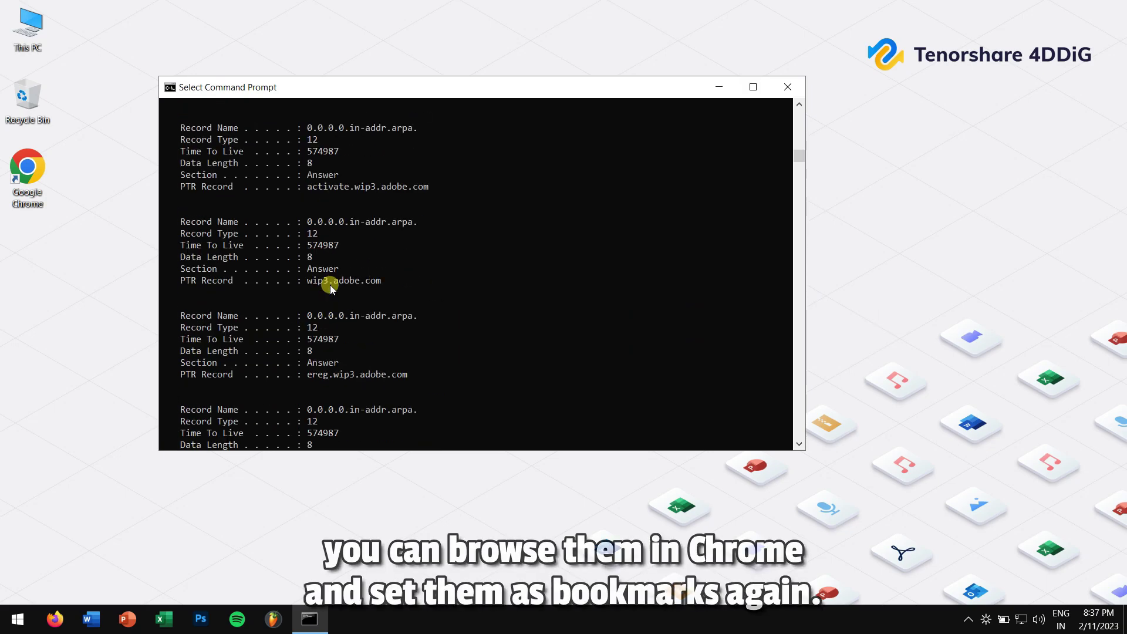
scroll(331, 284, up, 3)
scroll(330, 284, up, 2)
scroll(330, 284, up, 3)
scroll(330, 285, up, 3)
scroll(331, 285, up, 3)
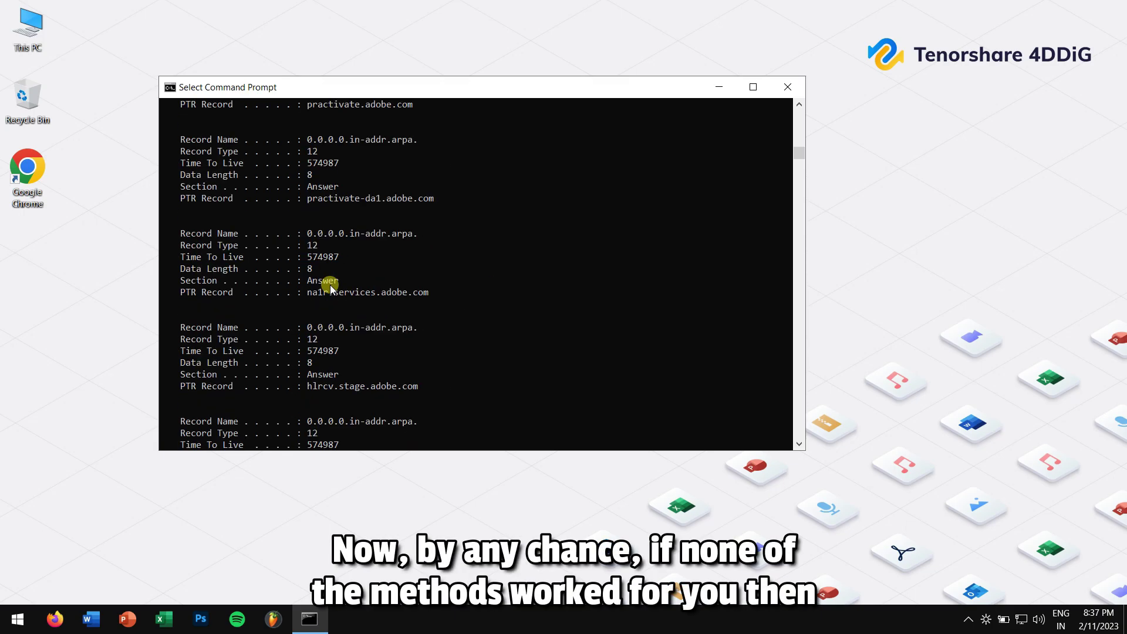
Step: Close the Command Prompt window
click(785, 77)
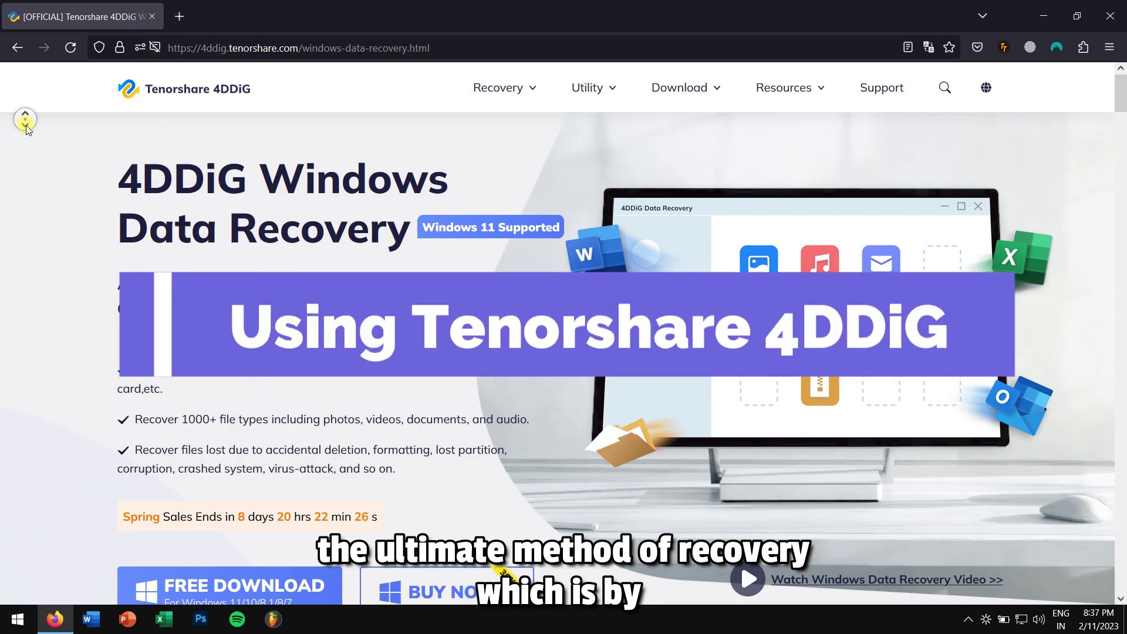
scroll(25, 119, down, 1)
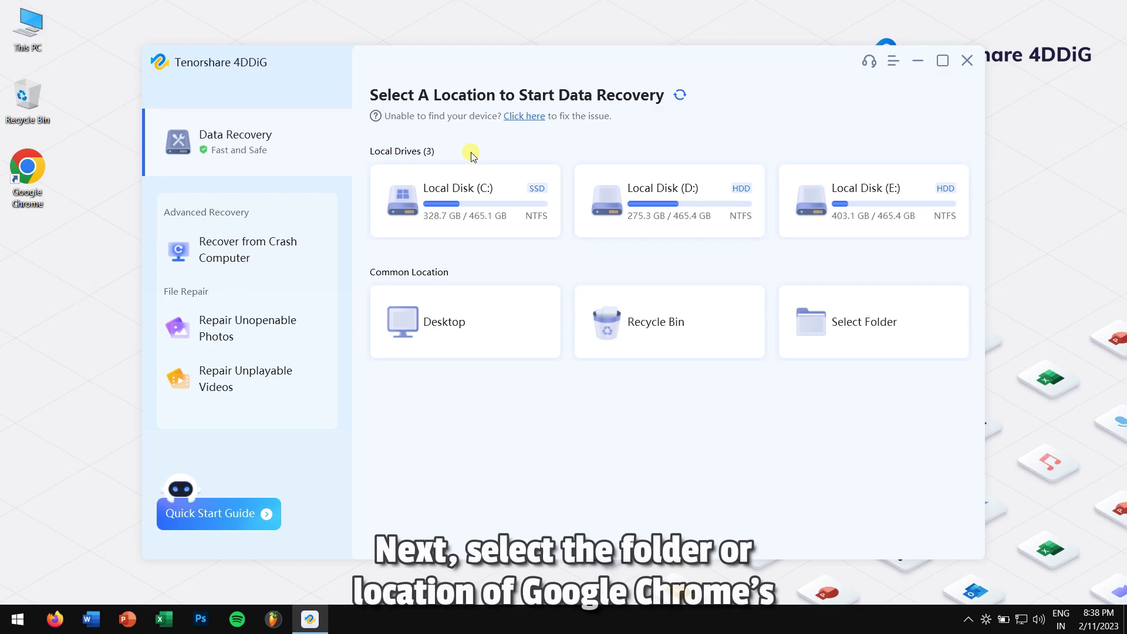
mouse_move(466, 202)
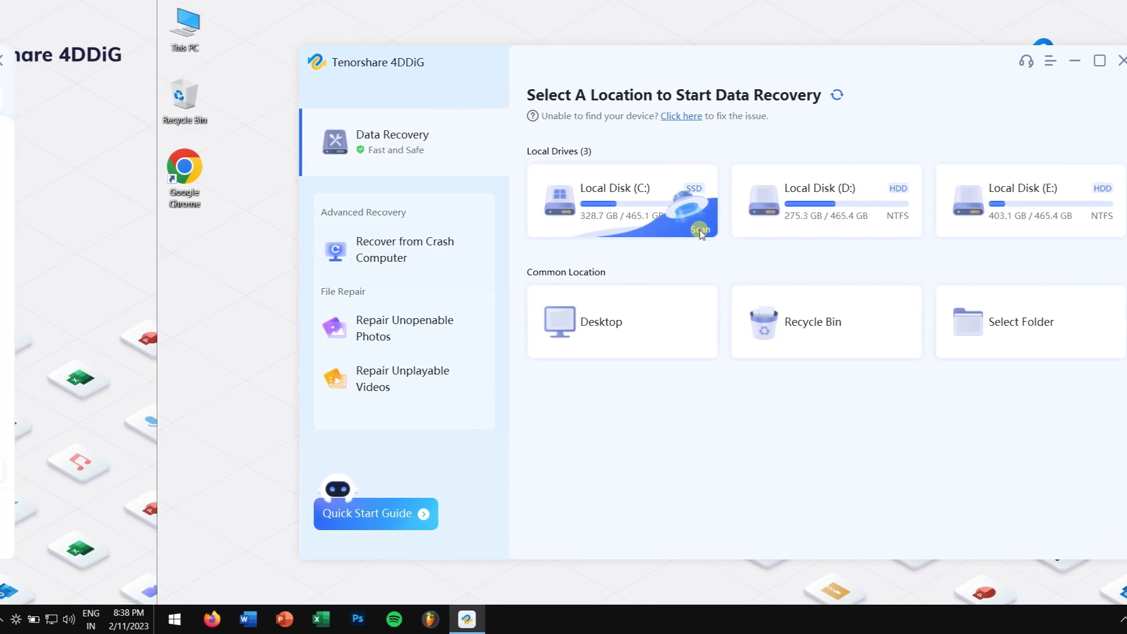
Step: Scan Local Disk (C:) until 9657 files are reported found
click(702, 233)
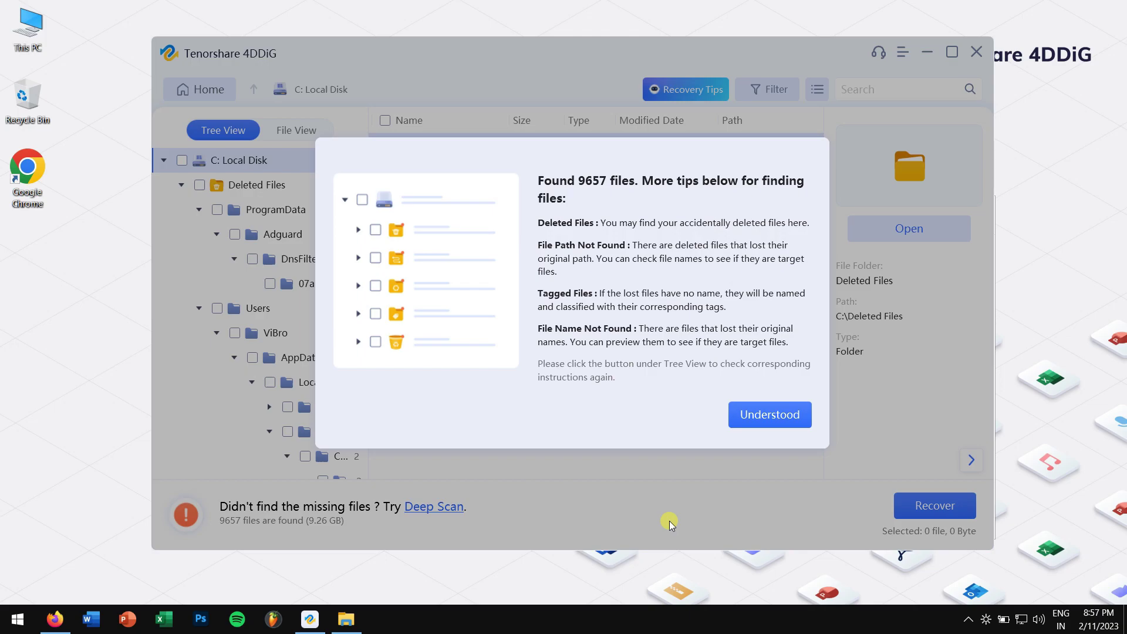
Step: Dismiss the tips, search the results for 'Bookmarks', and tick Bookmarks.bak
click(744, 417)
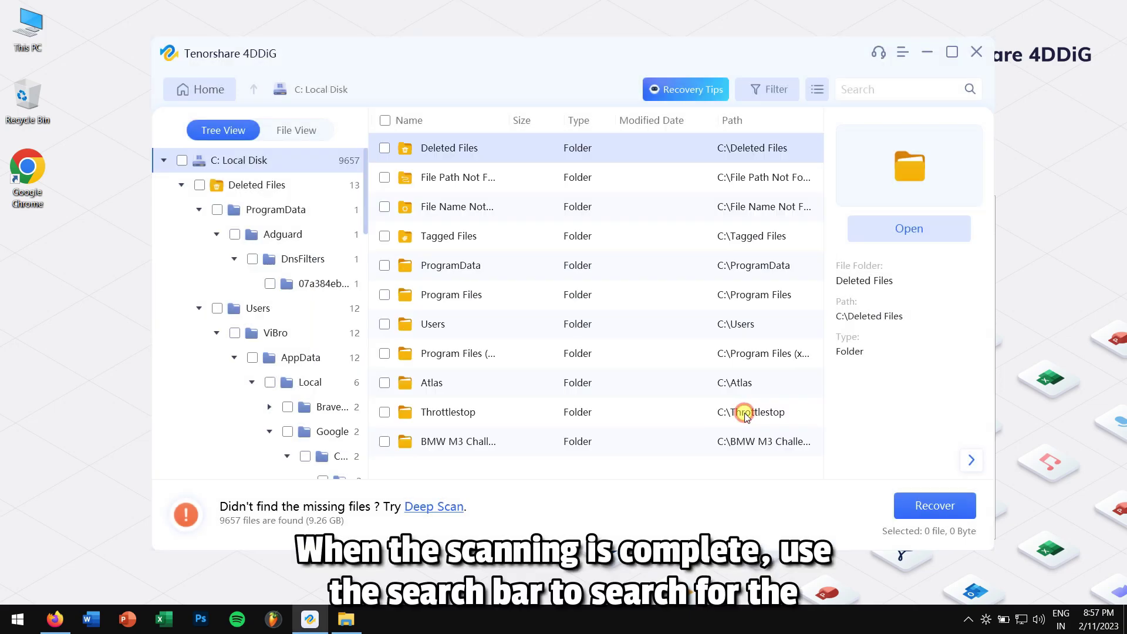
click(923, 91)
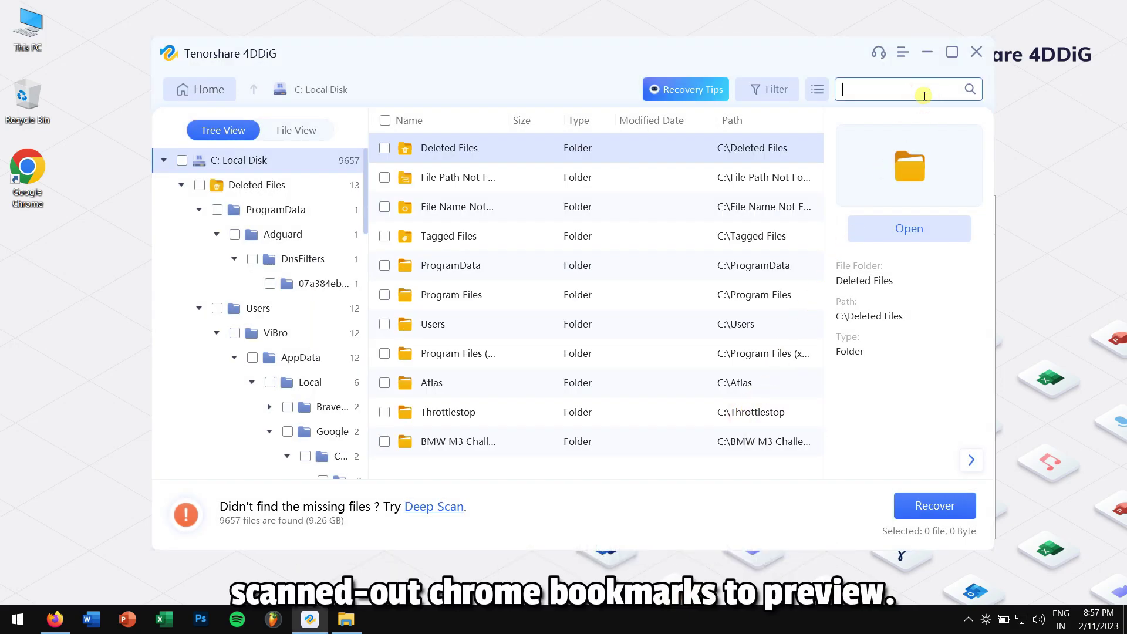
text(Bookmarks)
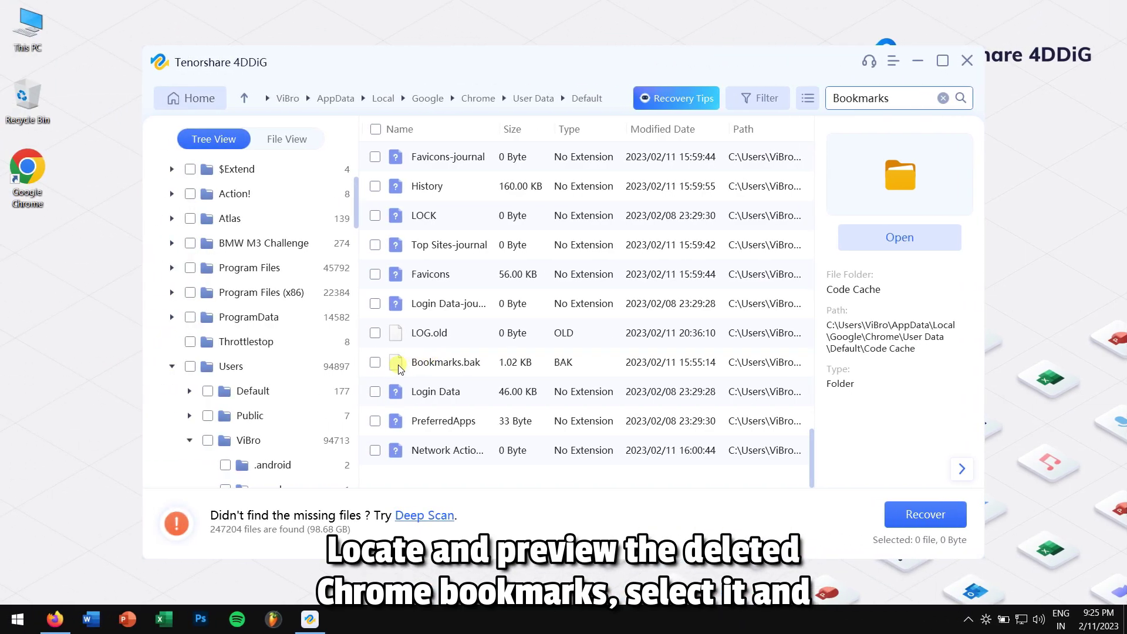
click(375, 362)
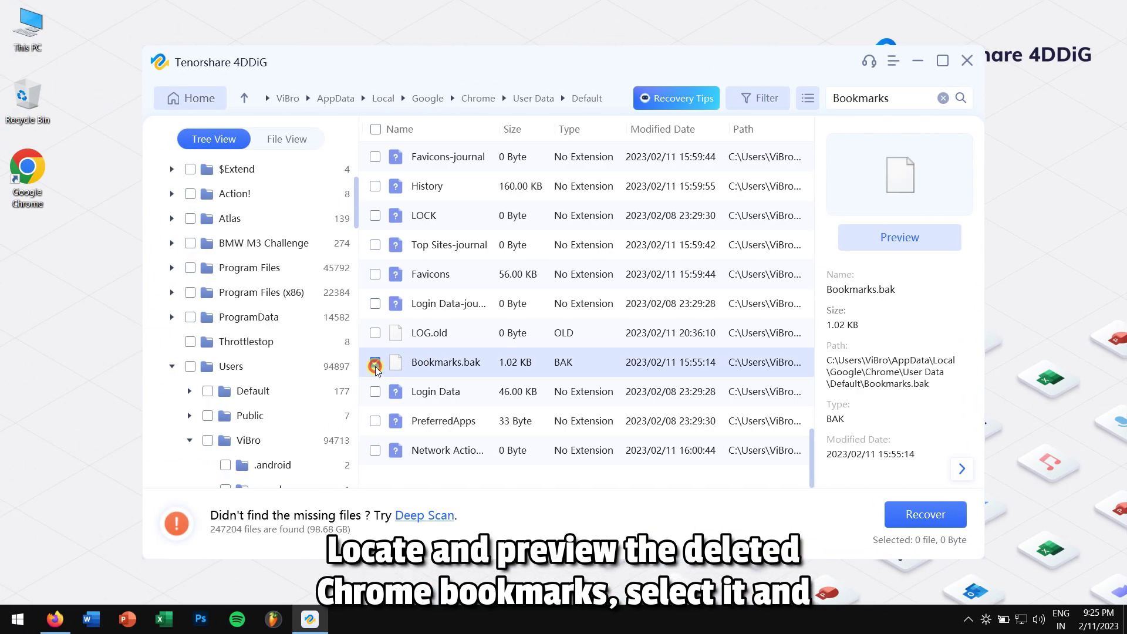
Step: Recover Bookmarks.bak to the Desktop, confirming past the lost-partition warning
click(926, 518)
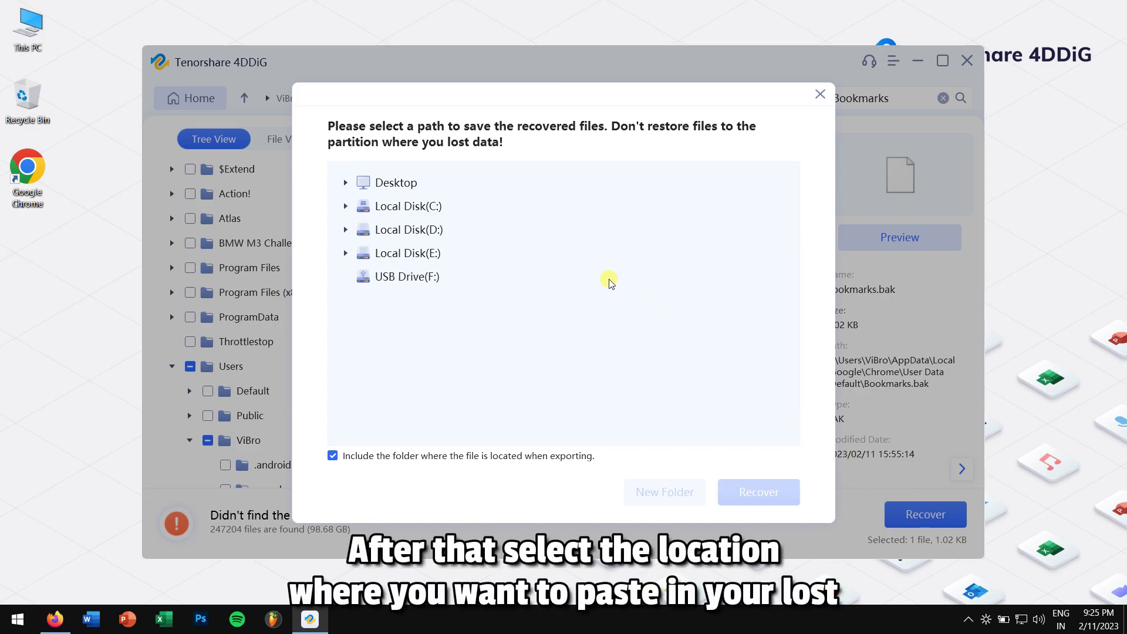
click(412, 184)
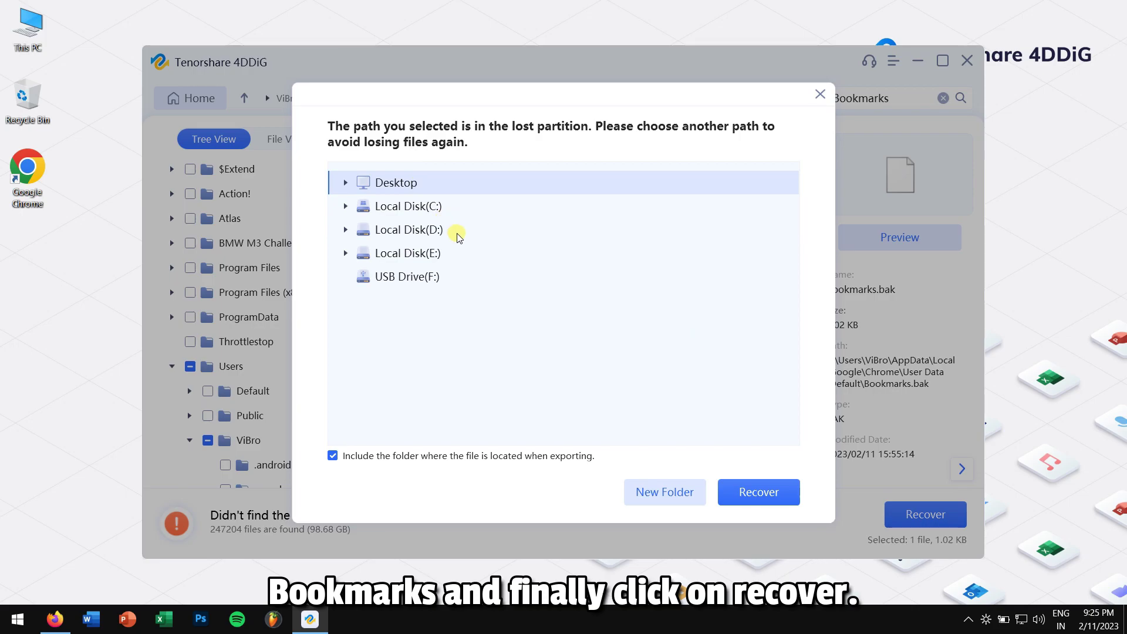
click(782, 492)
click(688, 338)
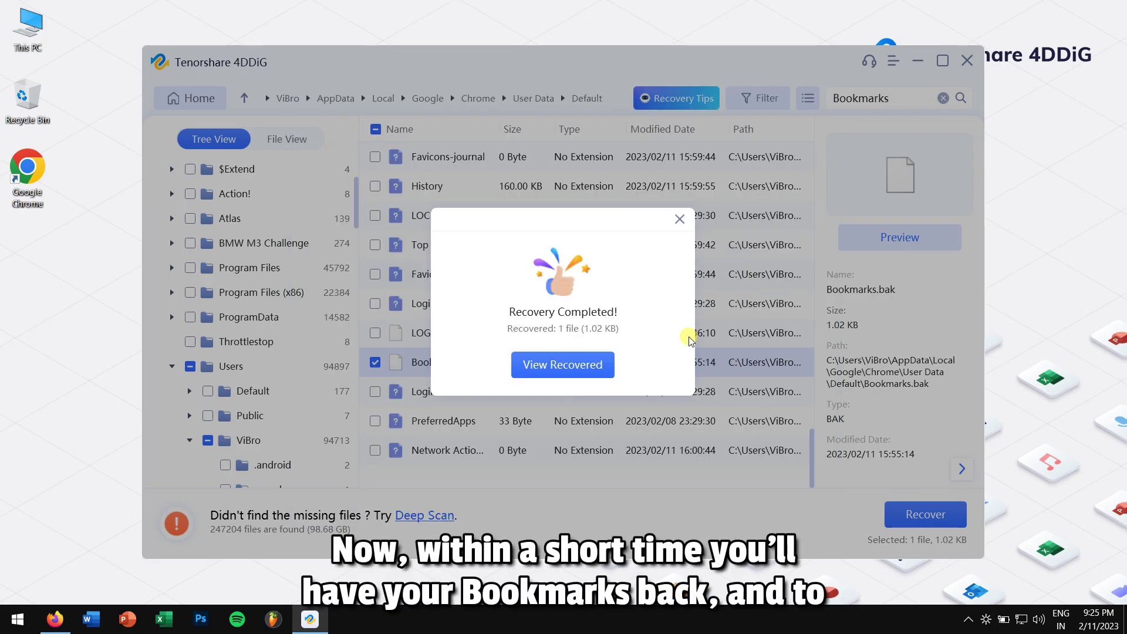
Step: Open the recovered-files folder and exit 4DDiG without a deep scan
click(564, 364)
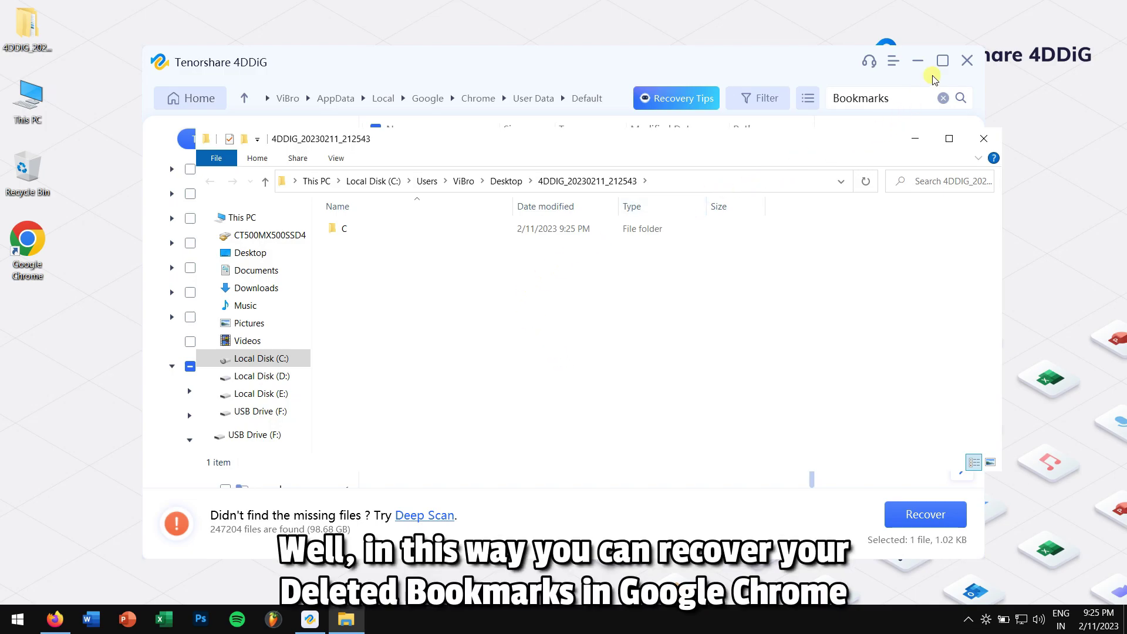
click(967, 61)
click(588, 340)
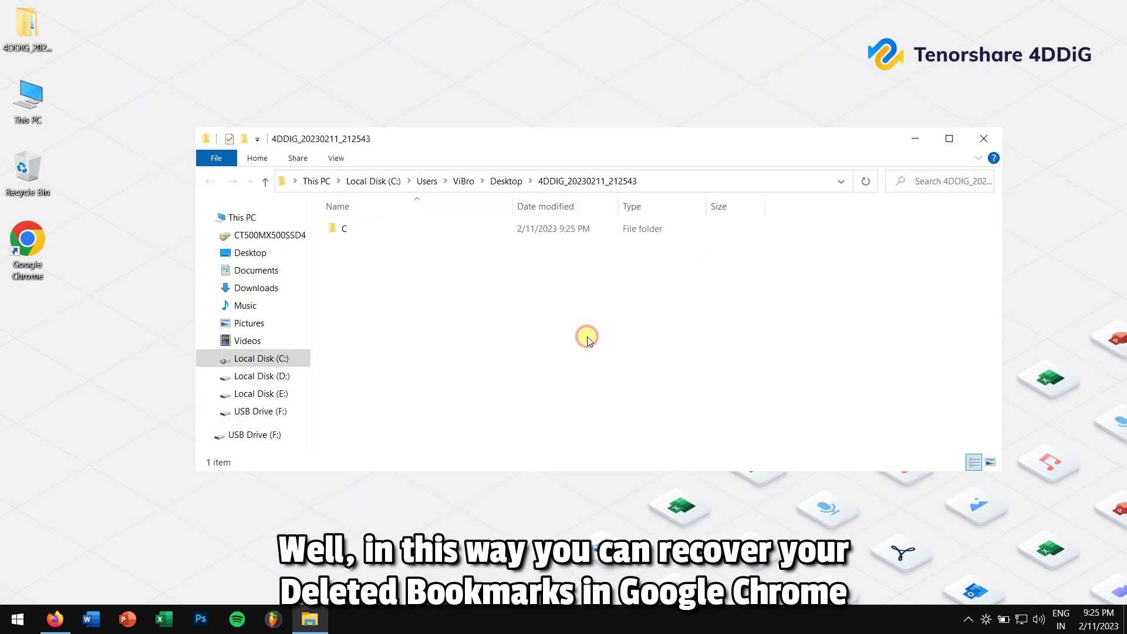
Step: Drill from C down through Users, AppData and Chrome User Data to Default, revealing Bookmarks.bak
click(335, 231)
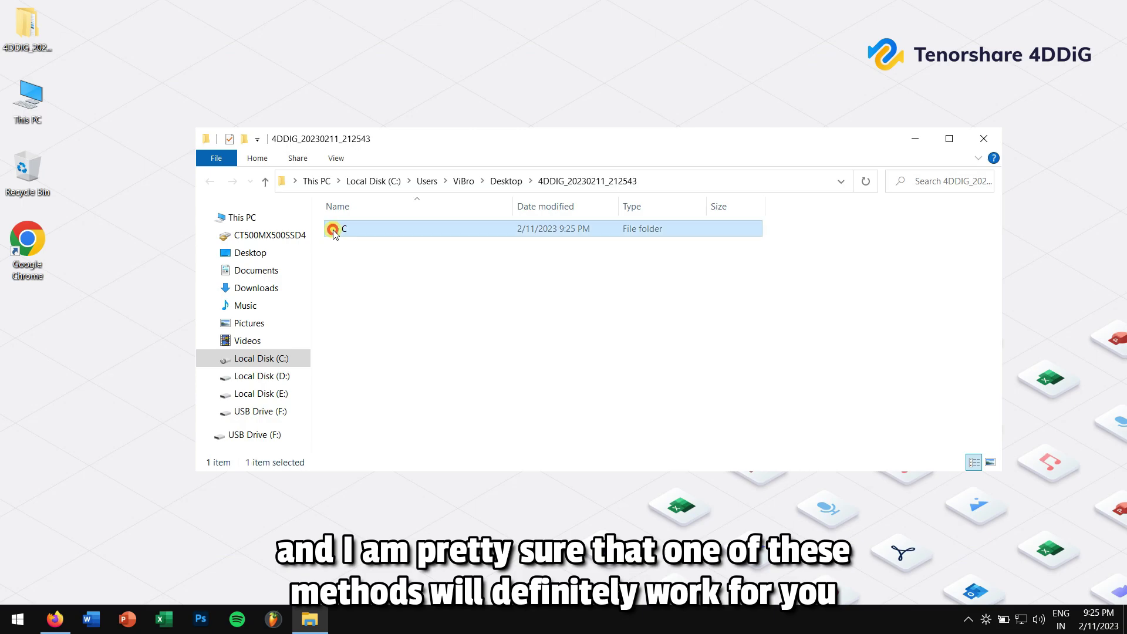
double_click(335, 229)
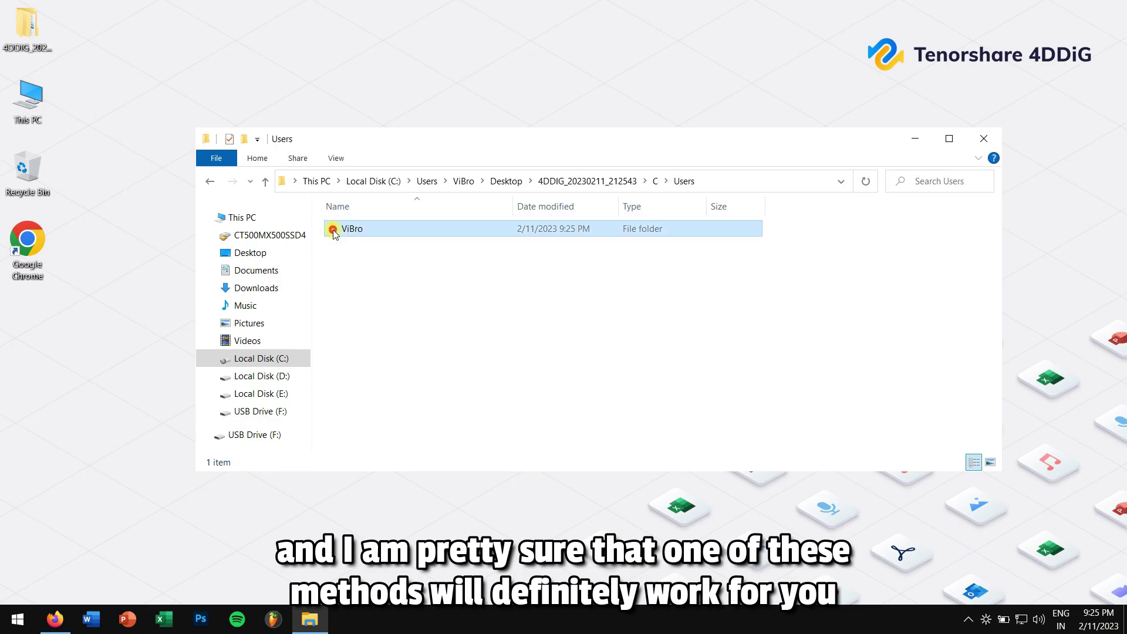
double_click(335, 229)
double_click(335, 231)
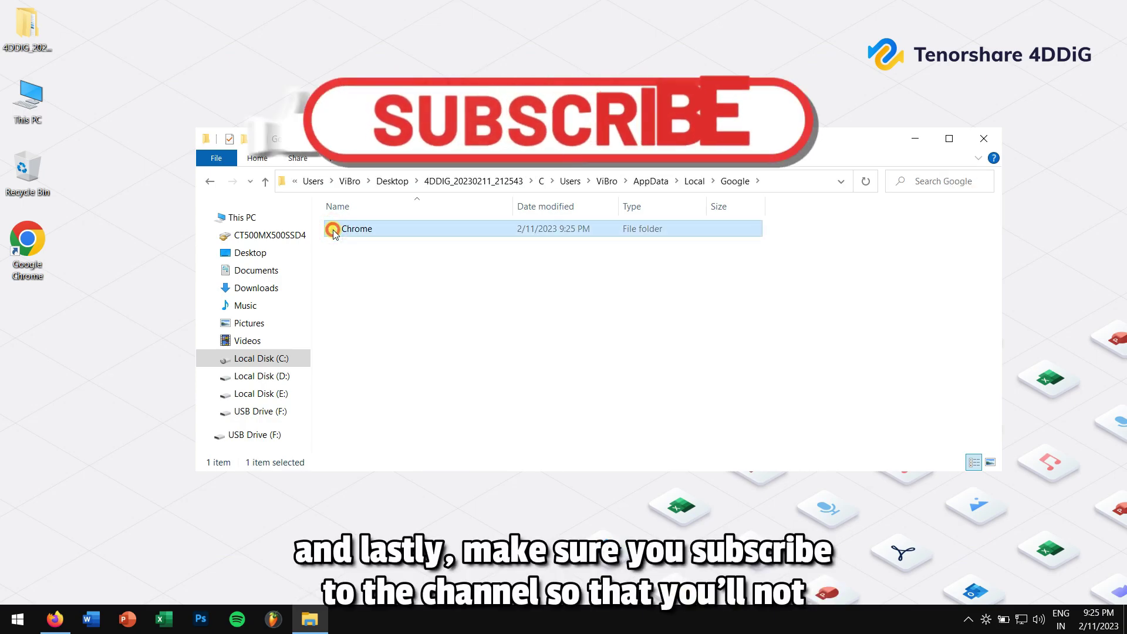
double_click(335, 231)
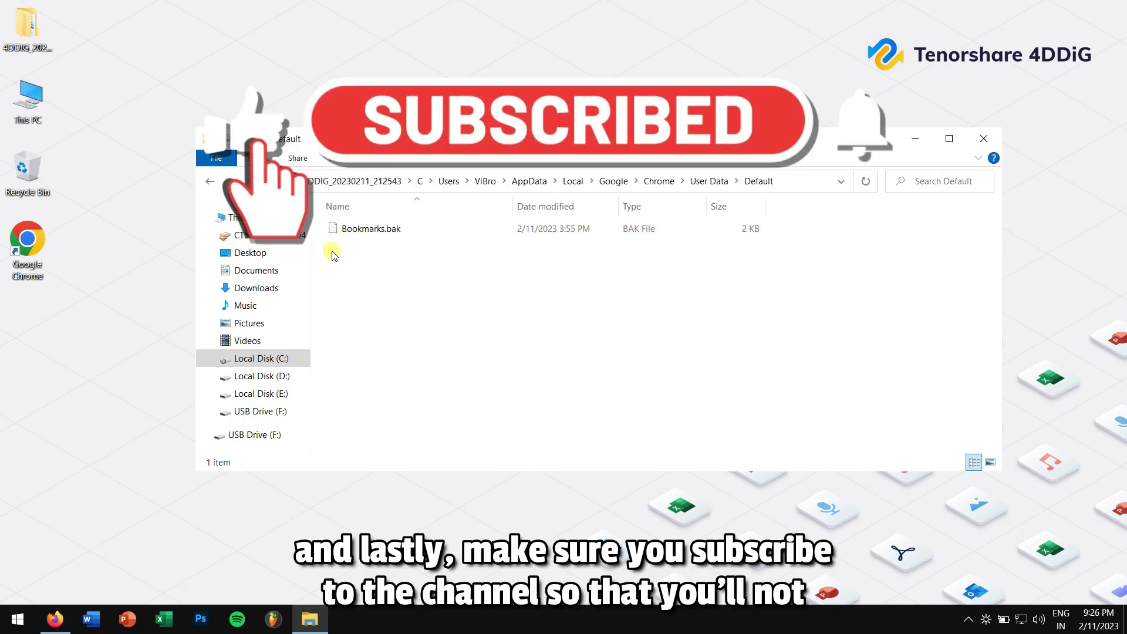
click(364, 228)
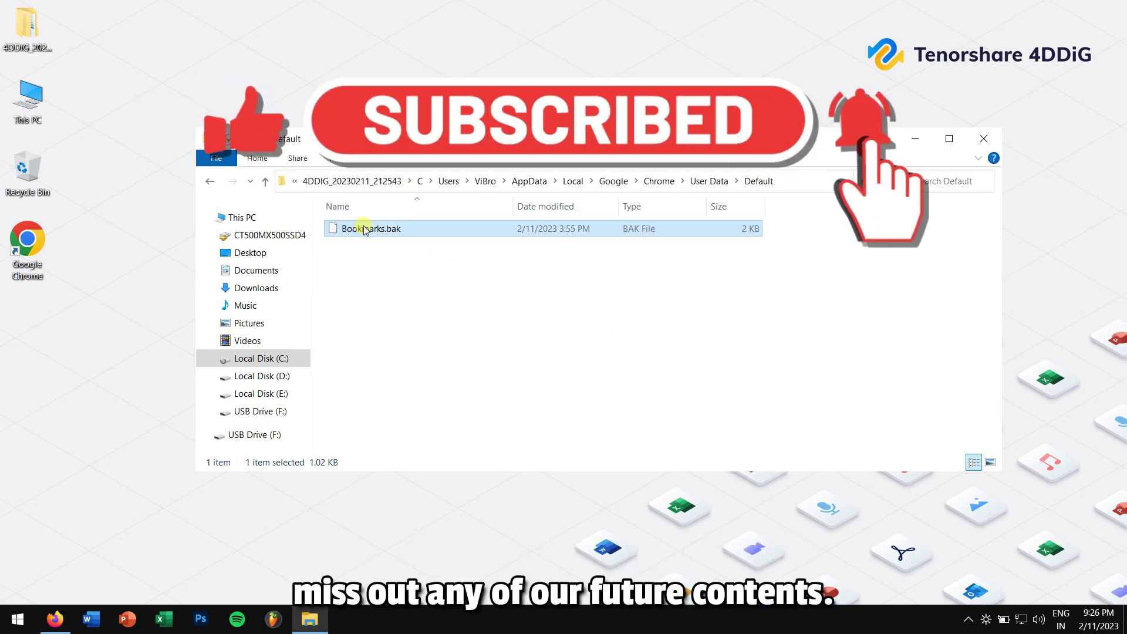
click(367, 276)
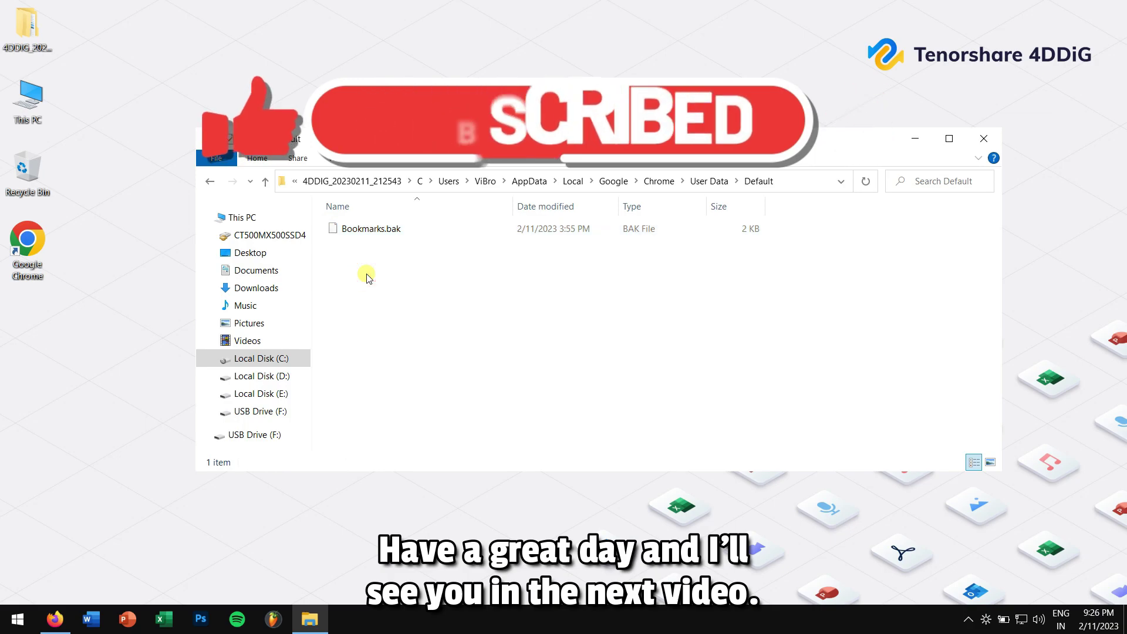